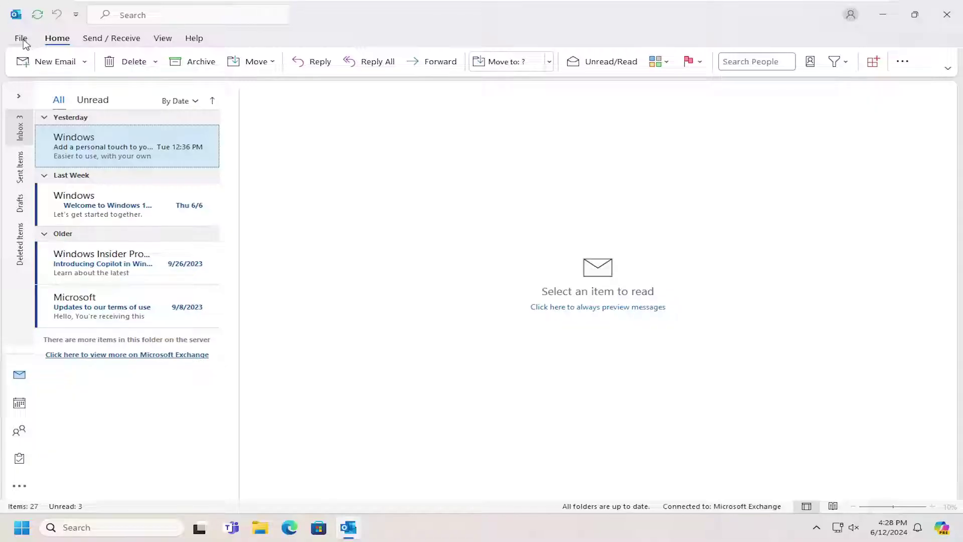
# Open the Outlook Options window from the File backstage menu.
pyautogui.click(24, 39)
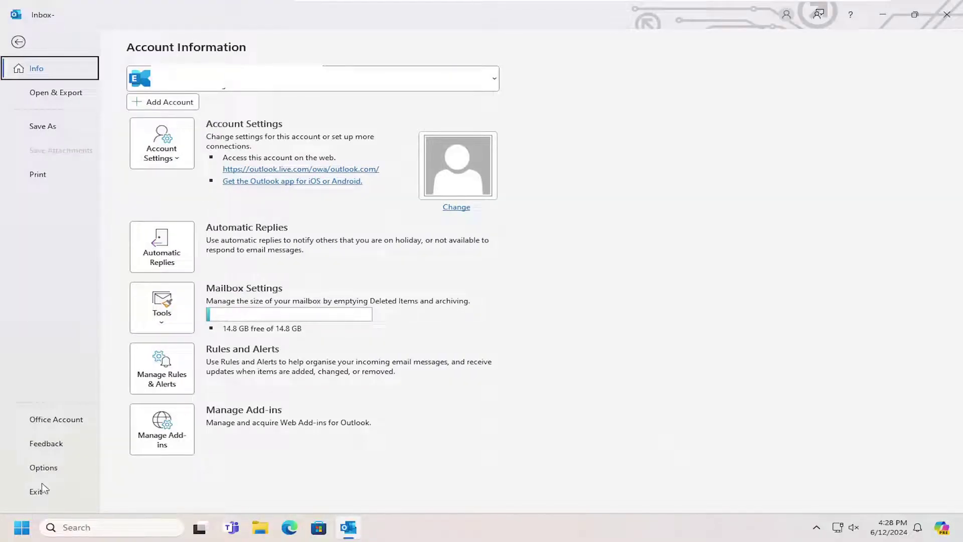
pyautogui.click(43, 468)
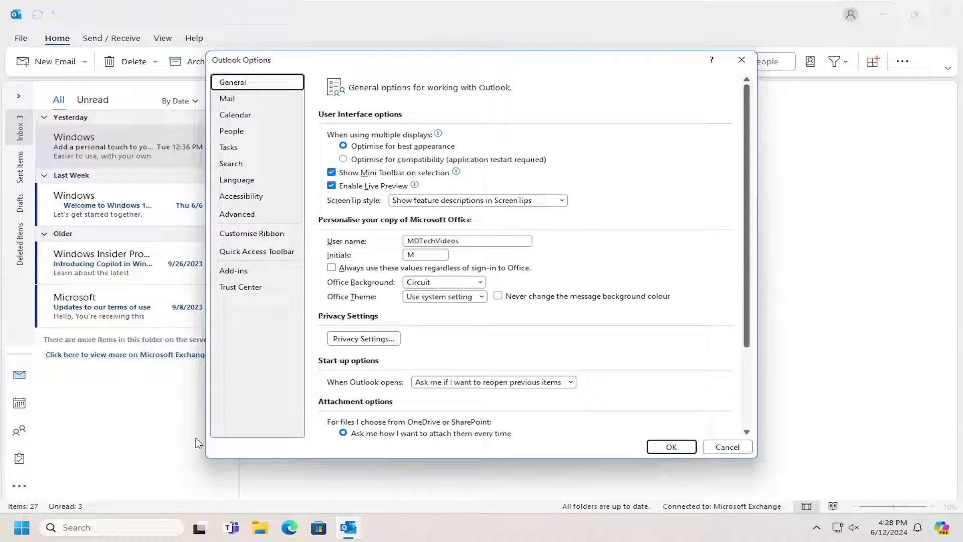
# On the Language page, cancel Add a Language and select English (United Kingdom) under authoring languages.
pyautogui.click(235, 180)
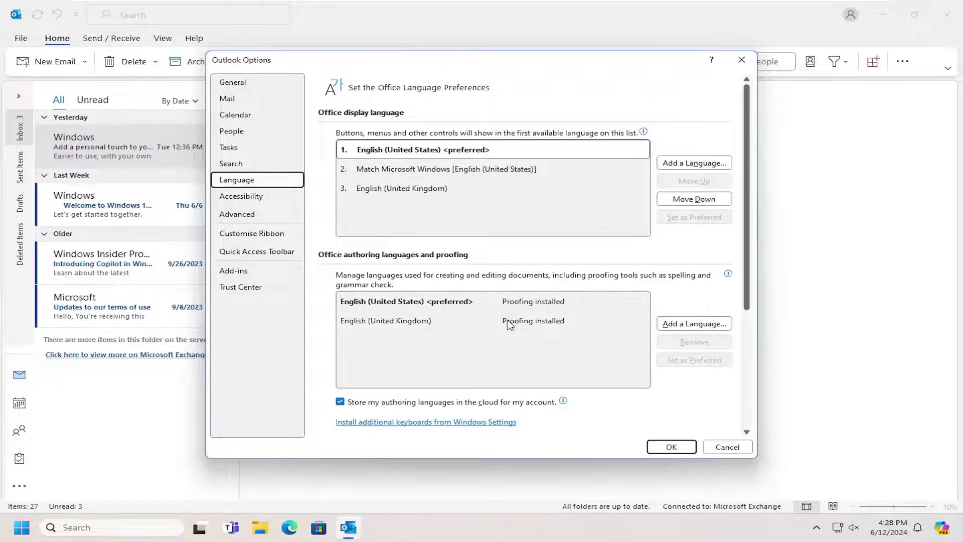
pyautogui.click(691, 328)
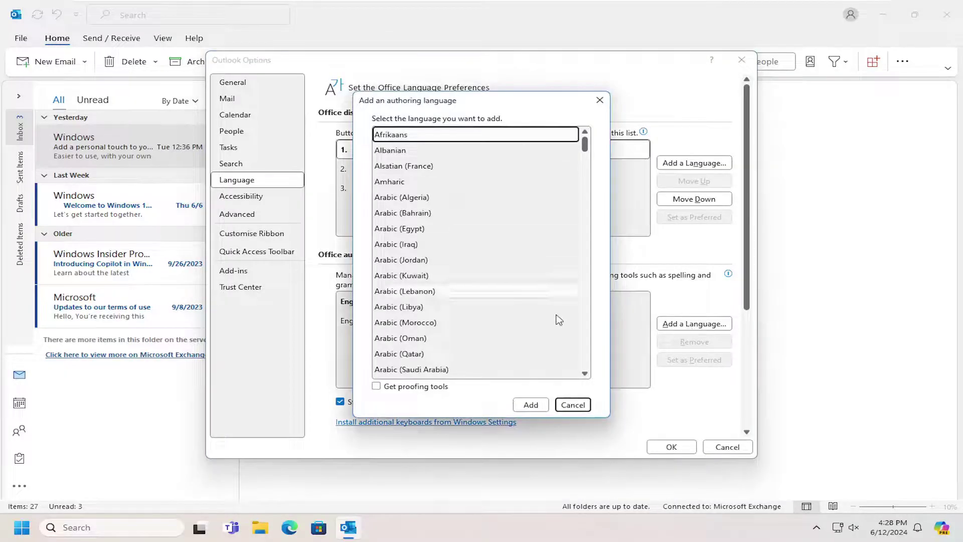
pyautogui.click(573, 406)
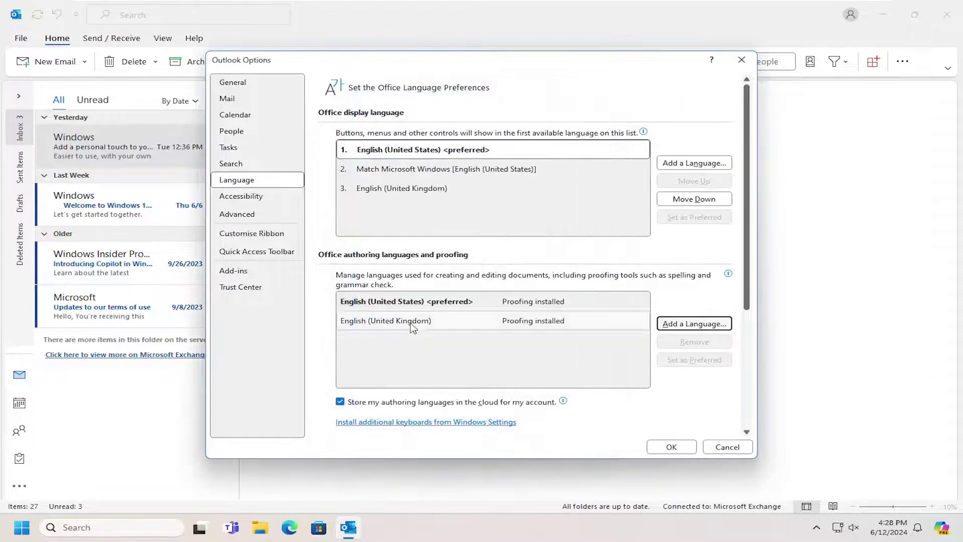
pyautogui.click(406, 320)
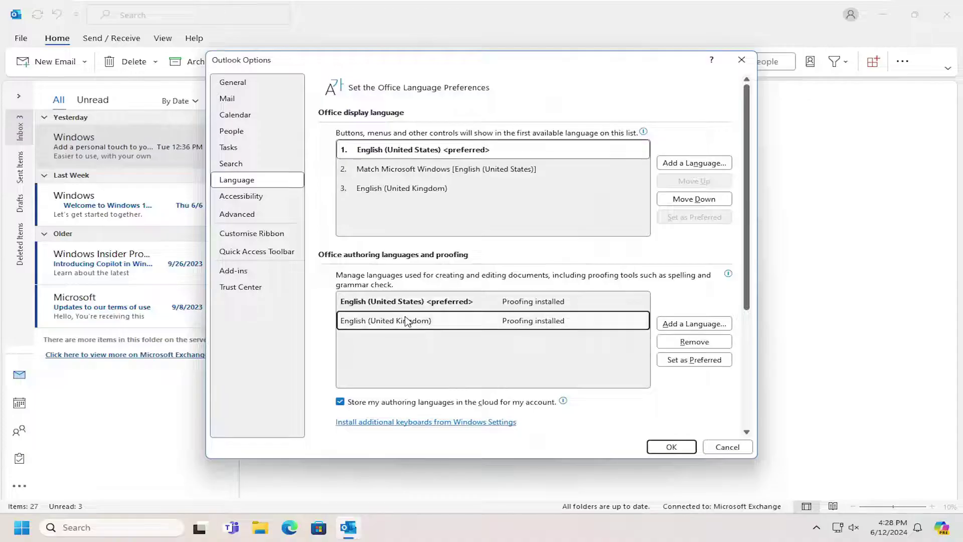
# Make English (United Kingdom) the preferred authoring language, then close Options and the restart message with OK.
pyautogui.click(686, 363)
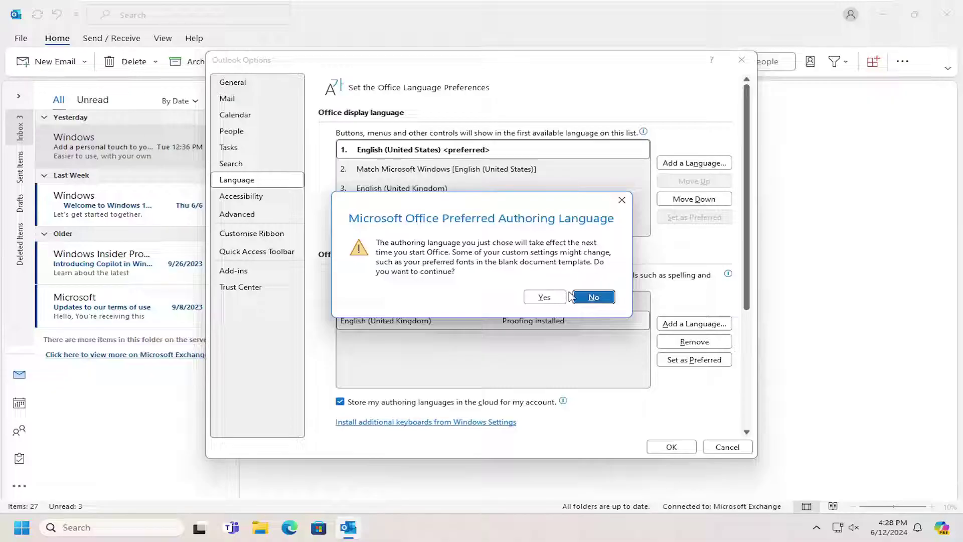
pyautogui.click(546, 297)
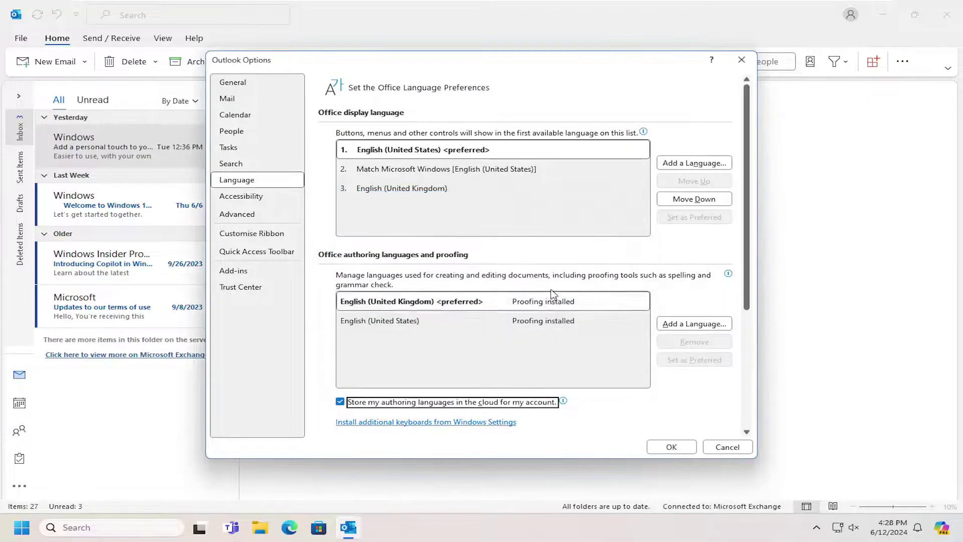
pyautogui.click(672, 447)
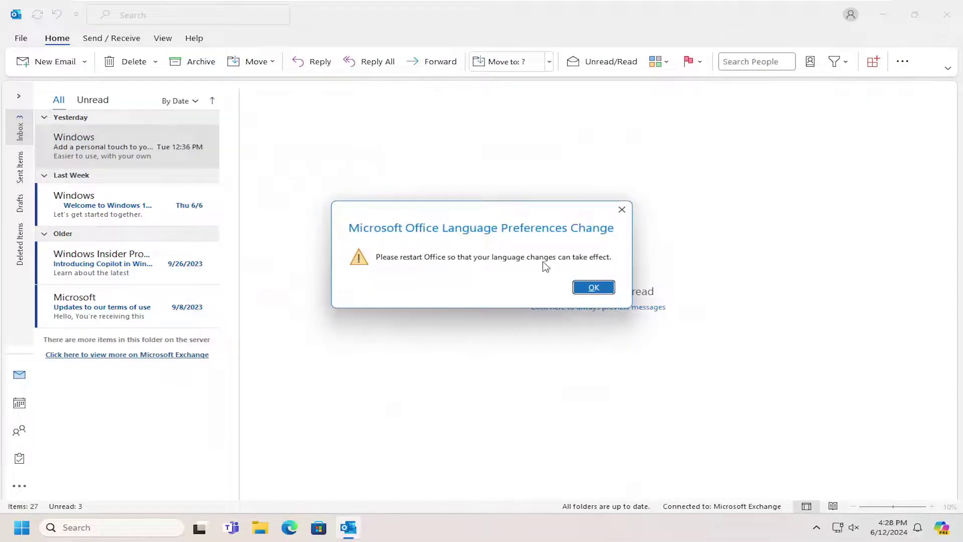
pyautogui.click(591, 288)
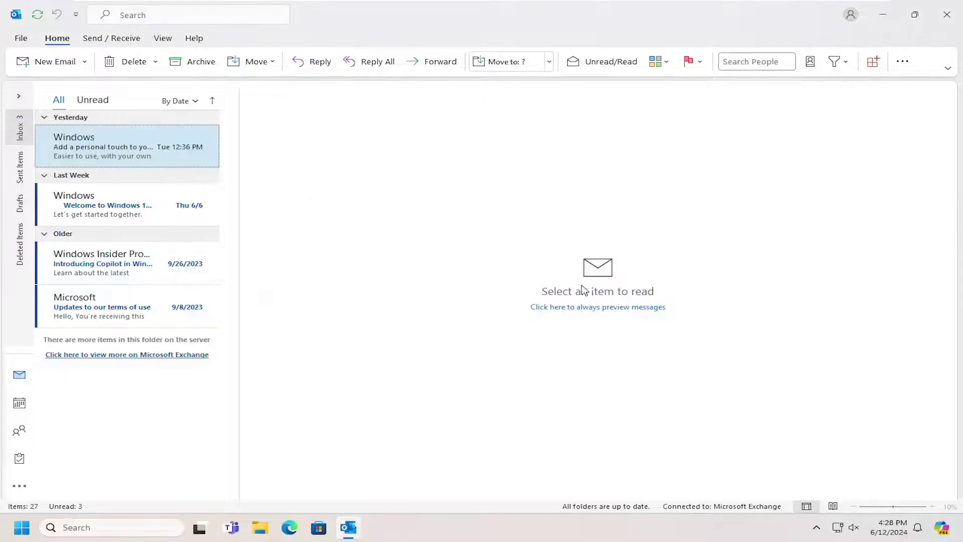